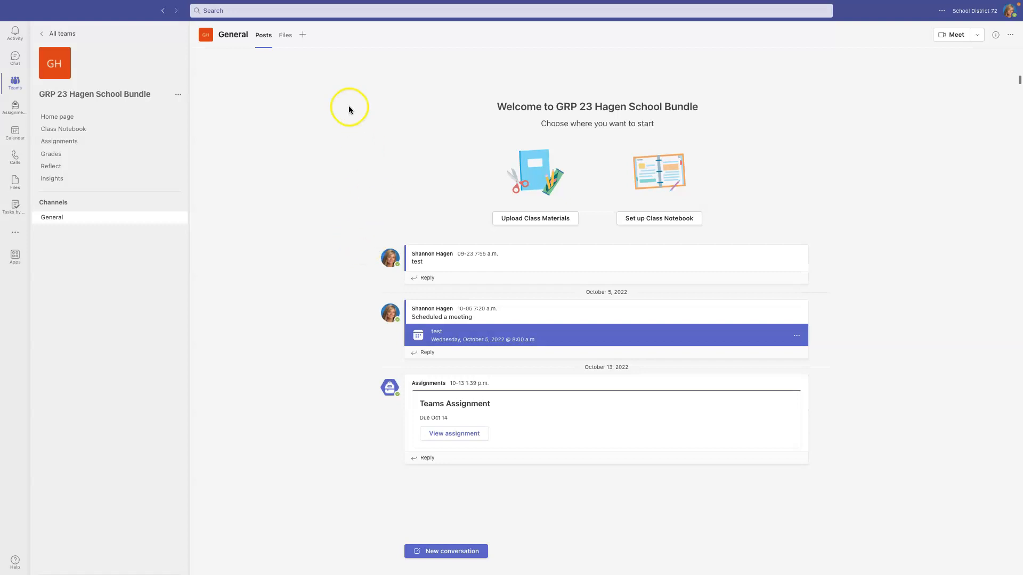
Open the class team's home page for editing and delete the Class schedule group calendar web part.
click(49, 119)
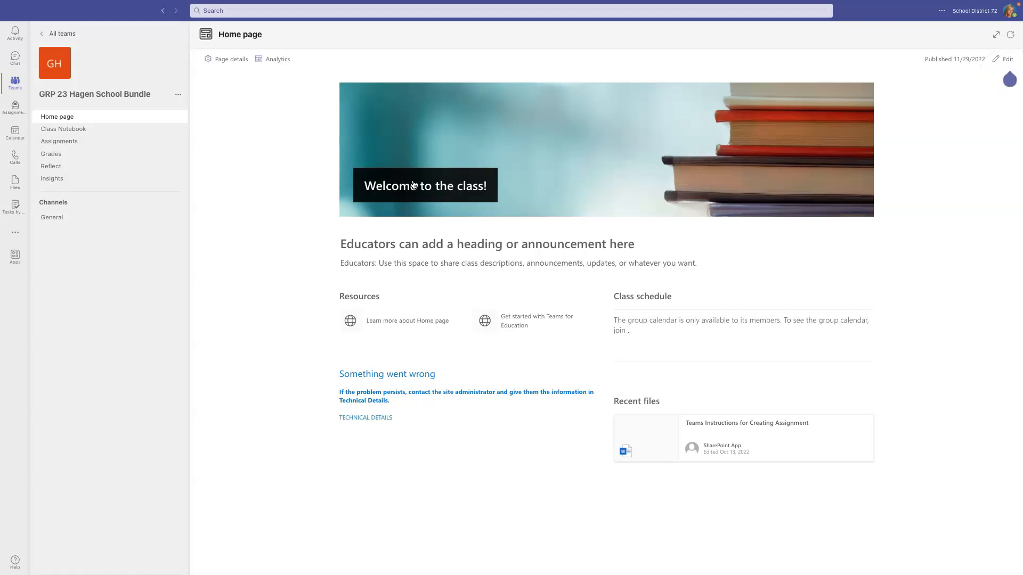
click(415, 189)
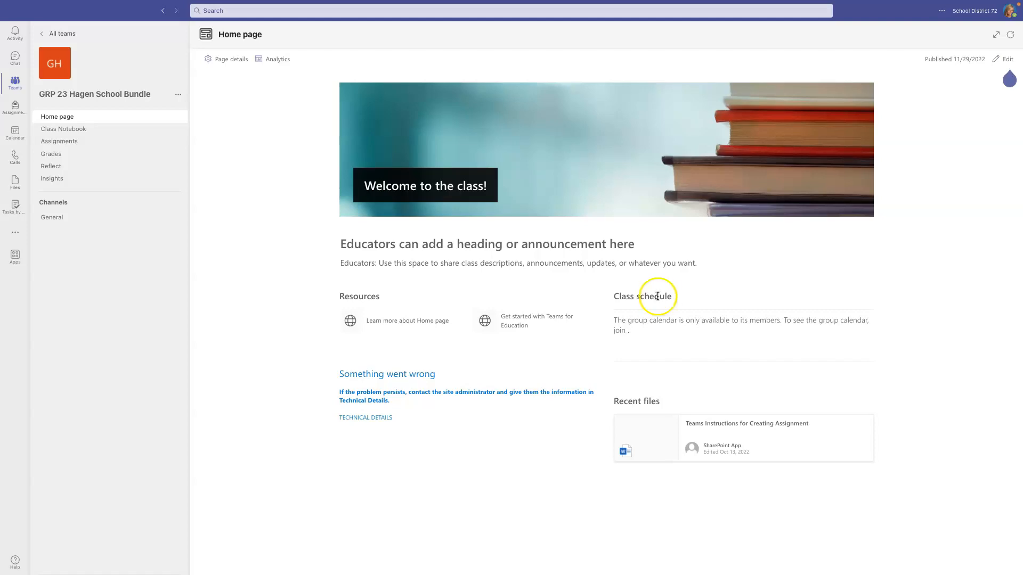
click(1007, 60)
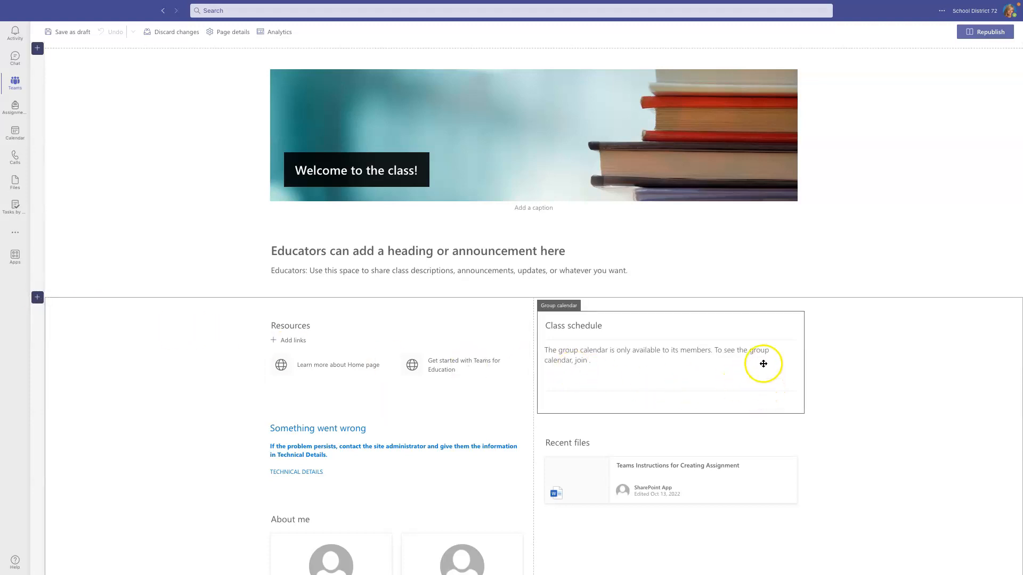
click(664, 344)
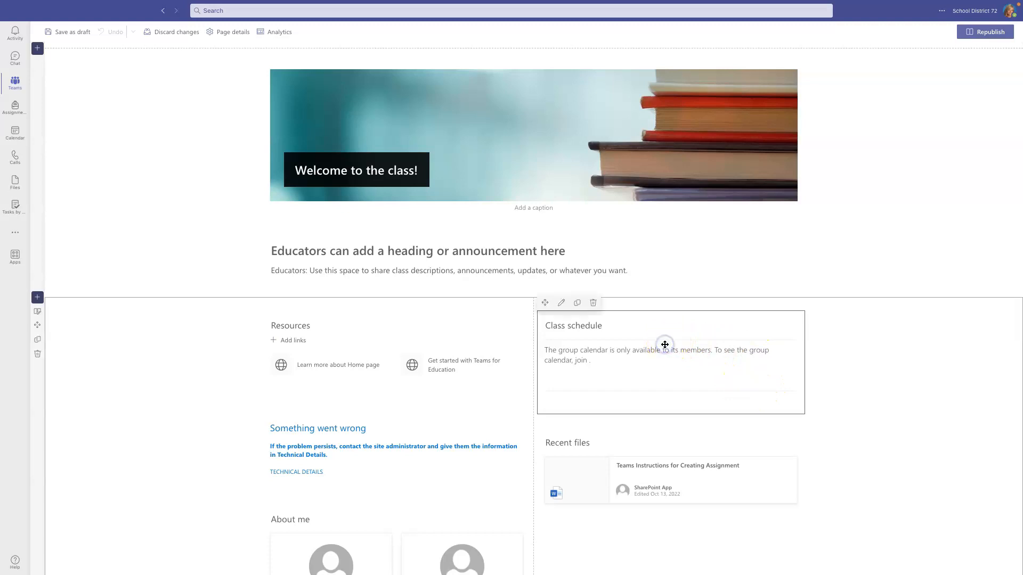
click(594, 304)
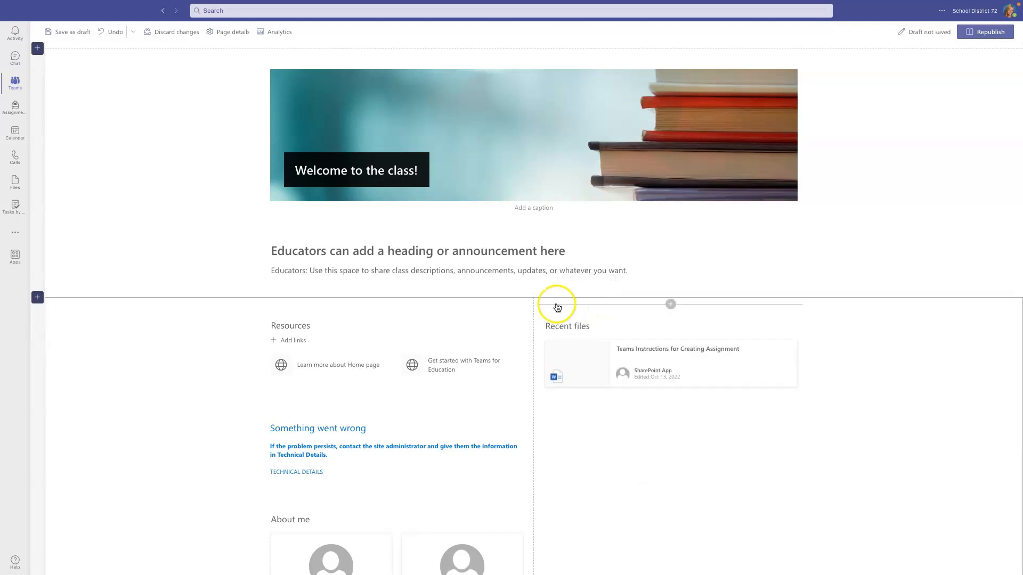
Add an Events web part above Recent files in column two and republish the page.
mouse_move(668, 304)
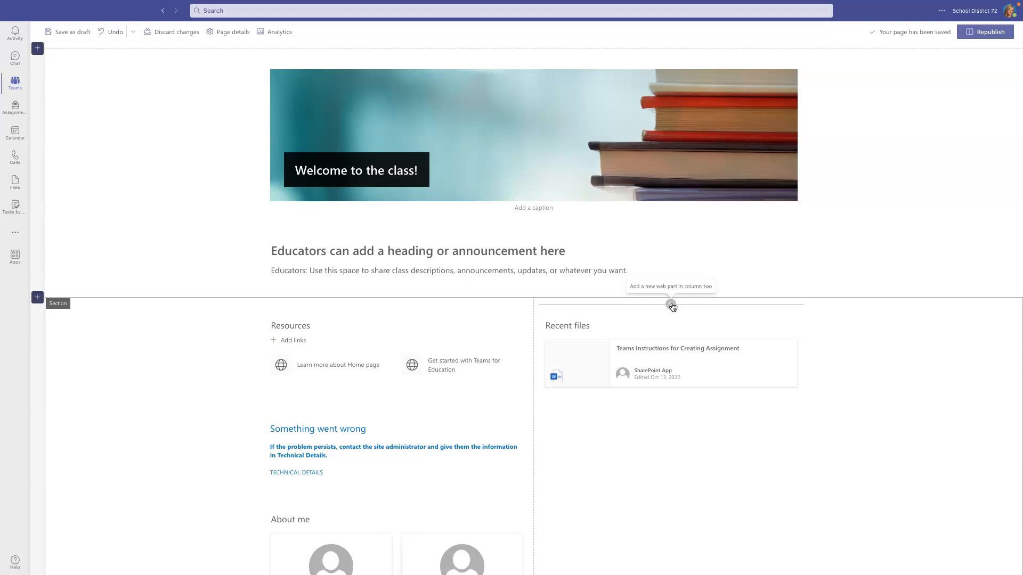
click(670, 304)
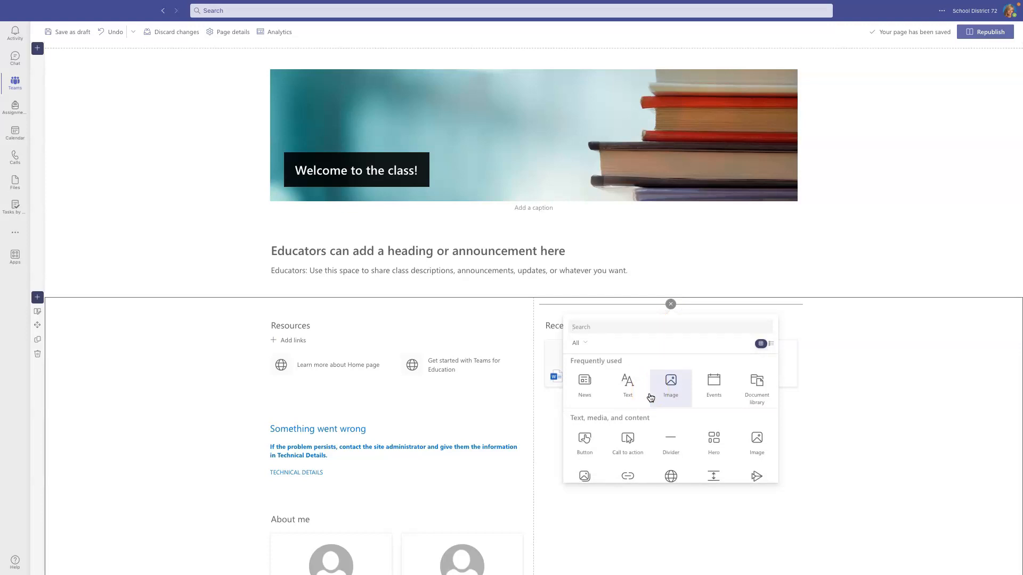
click(712, 393)
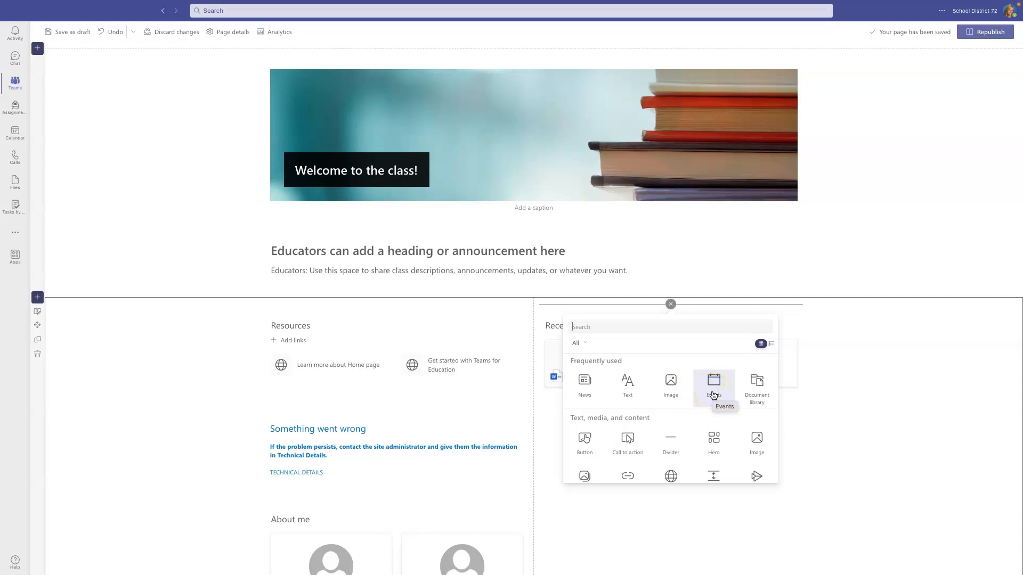
scroll(713, 394, down, 5)
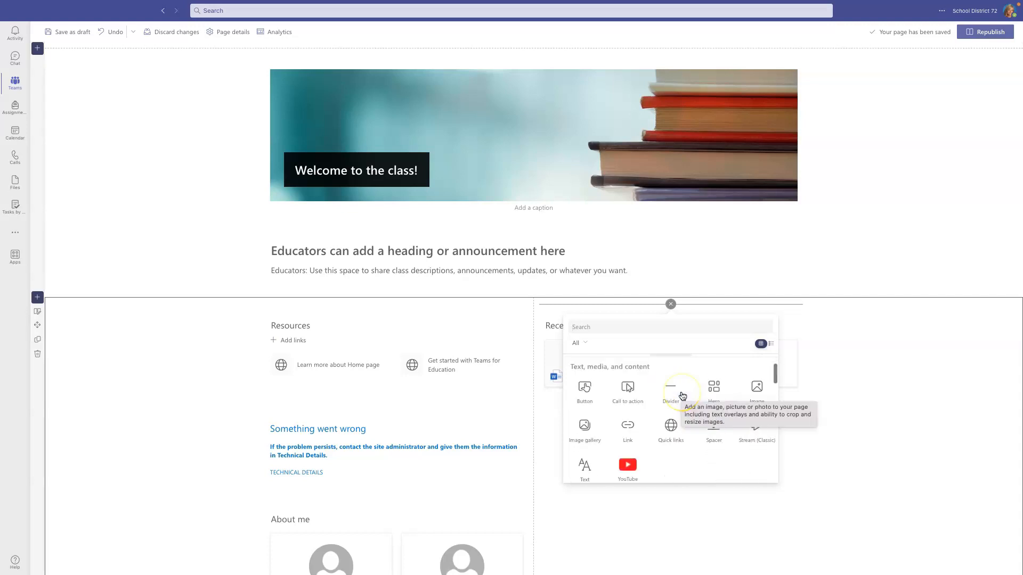
scroll(682, 396, down, 6)
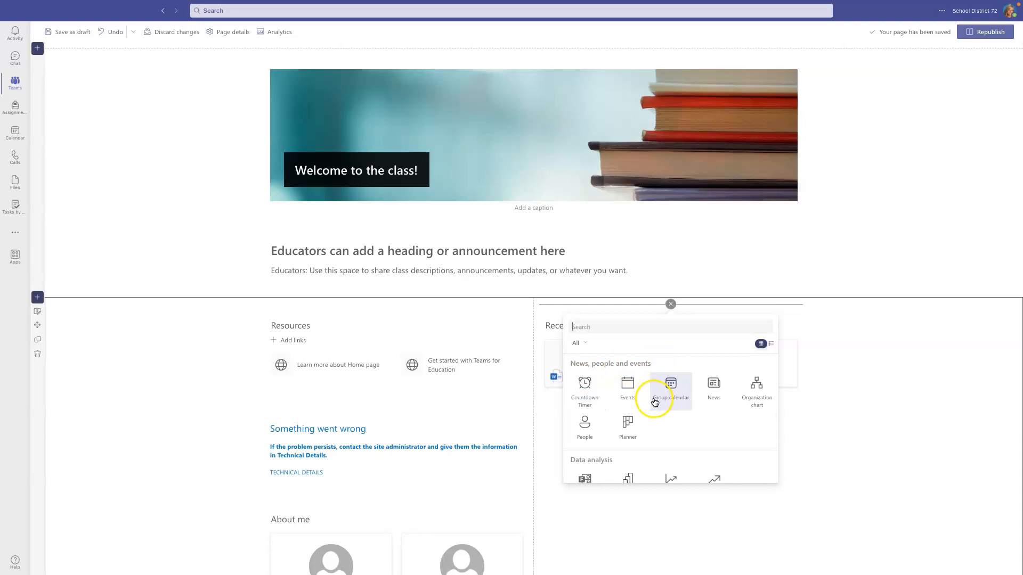
click(628, 386)
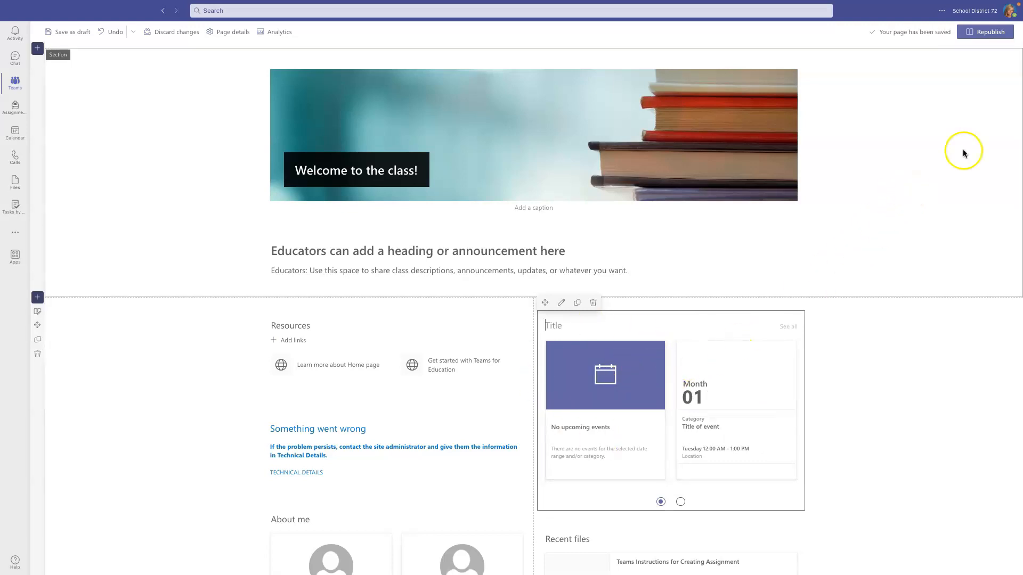
click(987, 33)
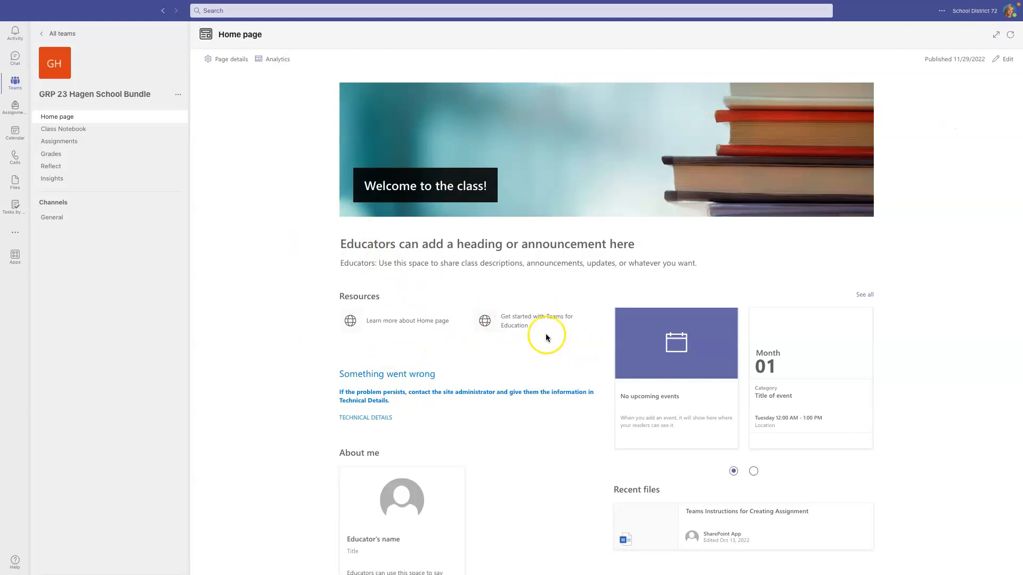
Create an event named Test from the Events web part and set its date to November 30, 2022.
mouse_move(708, 334)
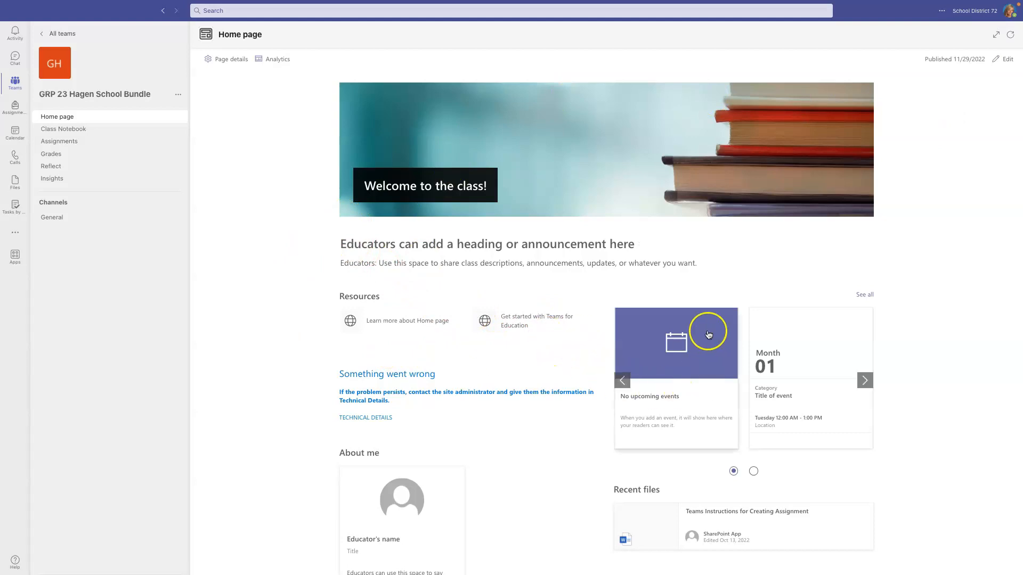
click(679, 343)
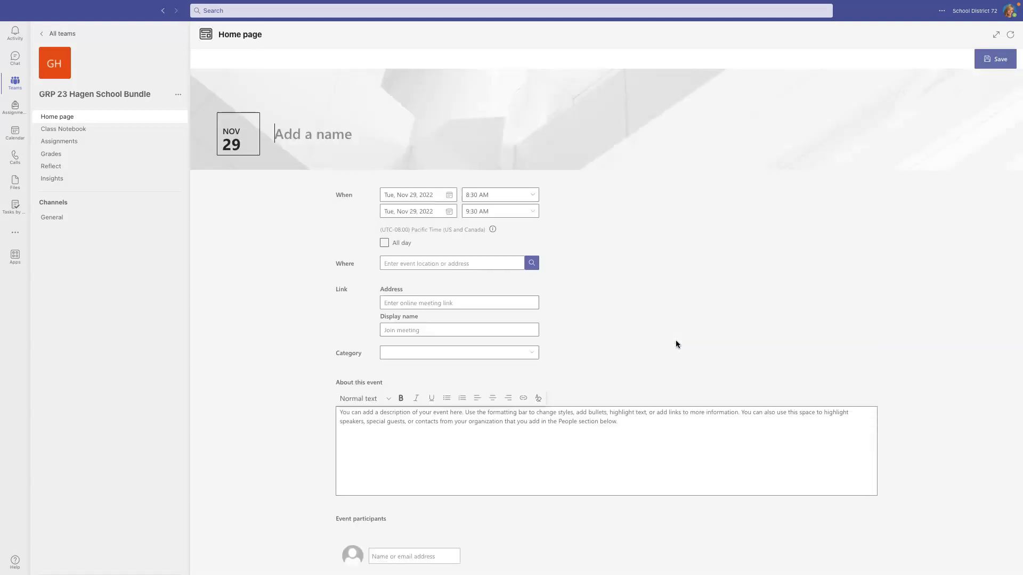
click(316, 166)
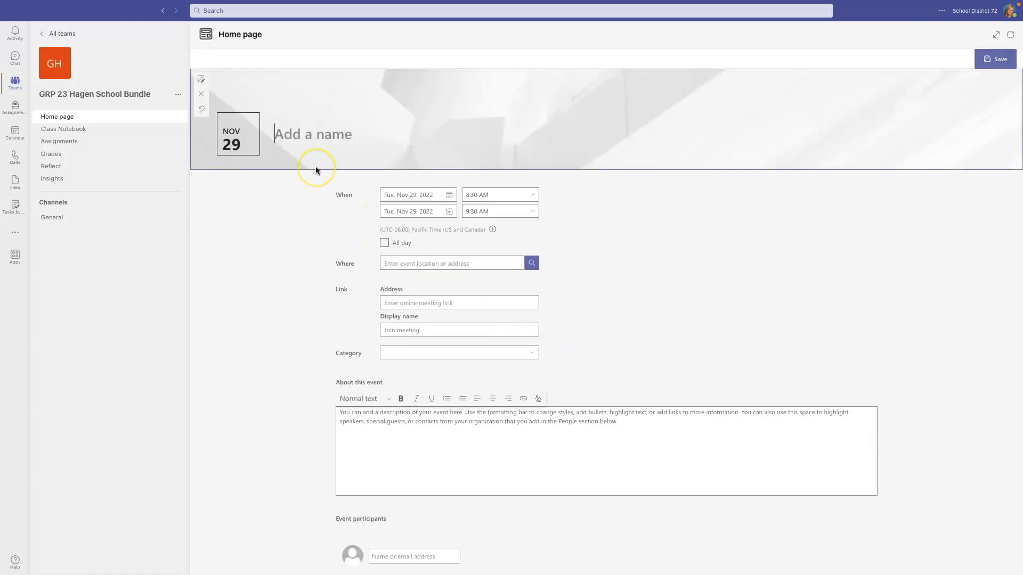
text(Test)
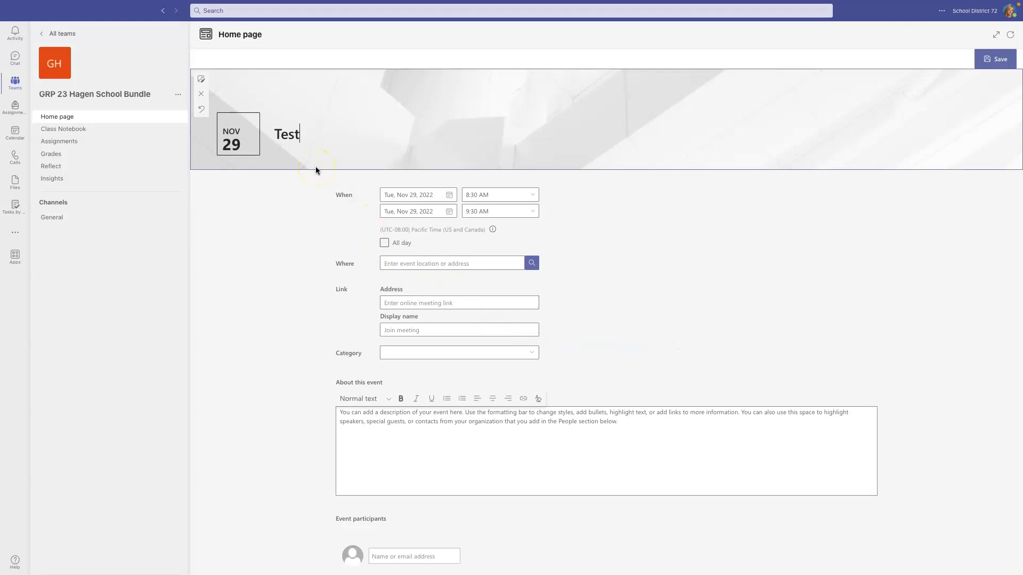
click(240, 130)
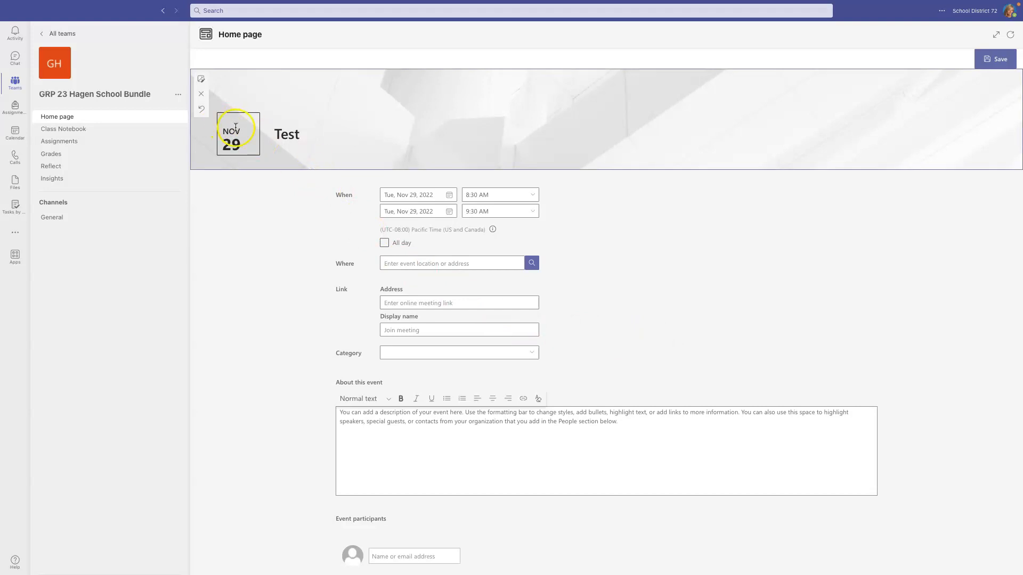
click(449, 195)
click(429, 289)
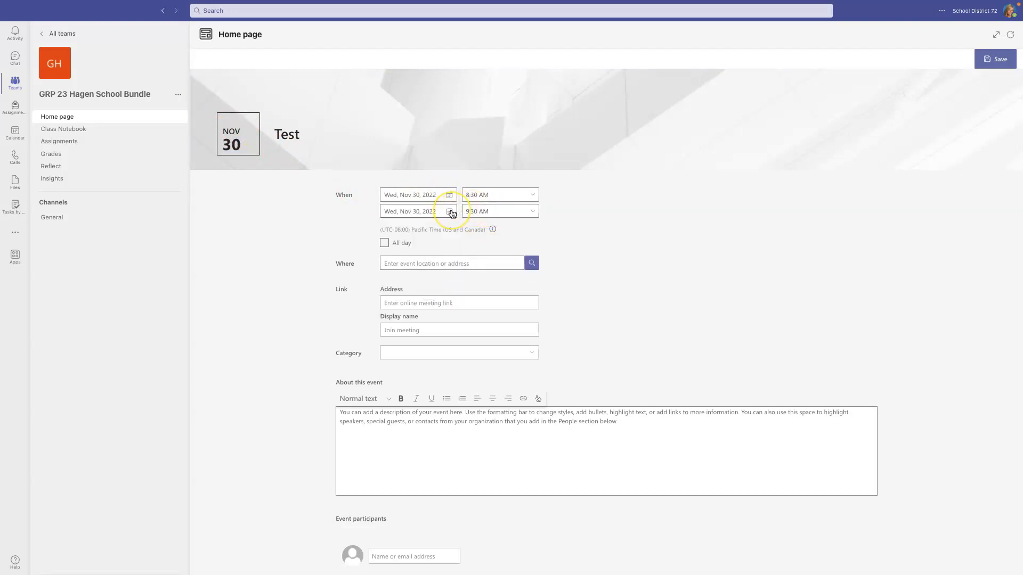
Set the event's location to SBO and its category to Meeting.
click(426, 264)
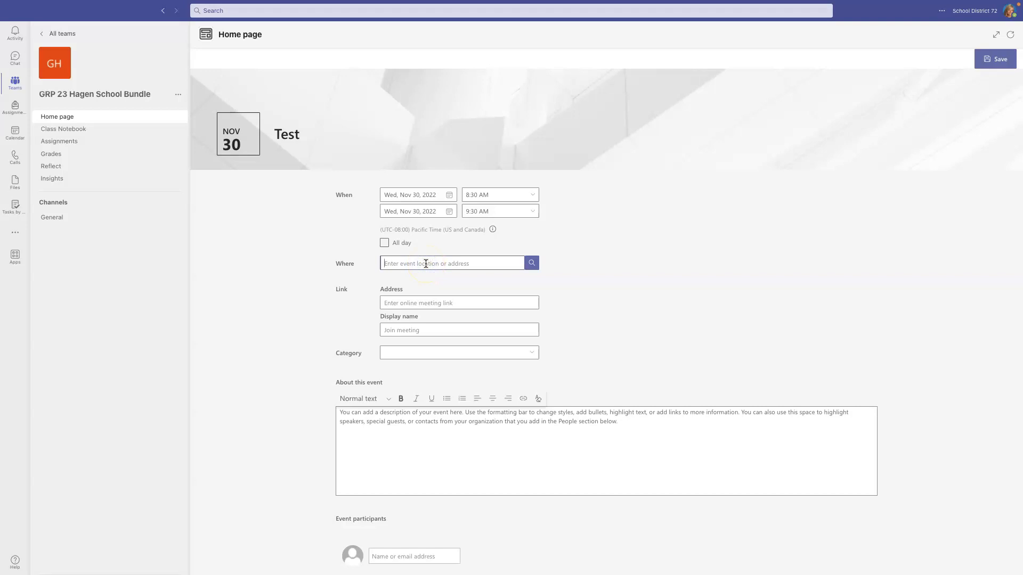
text(SBO)
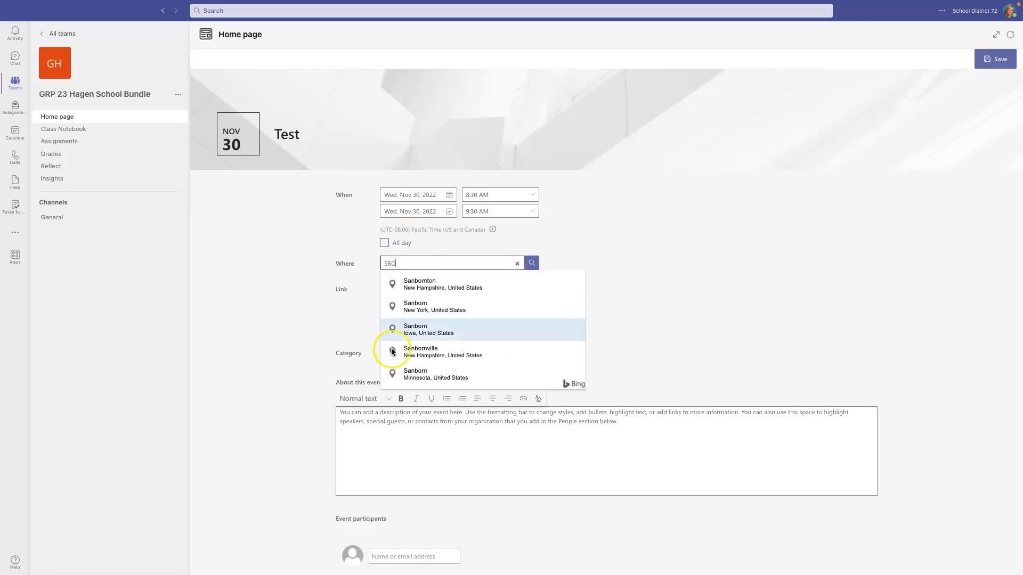
click(409, 263)
click(632, 269)
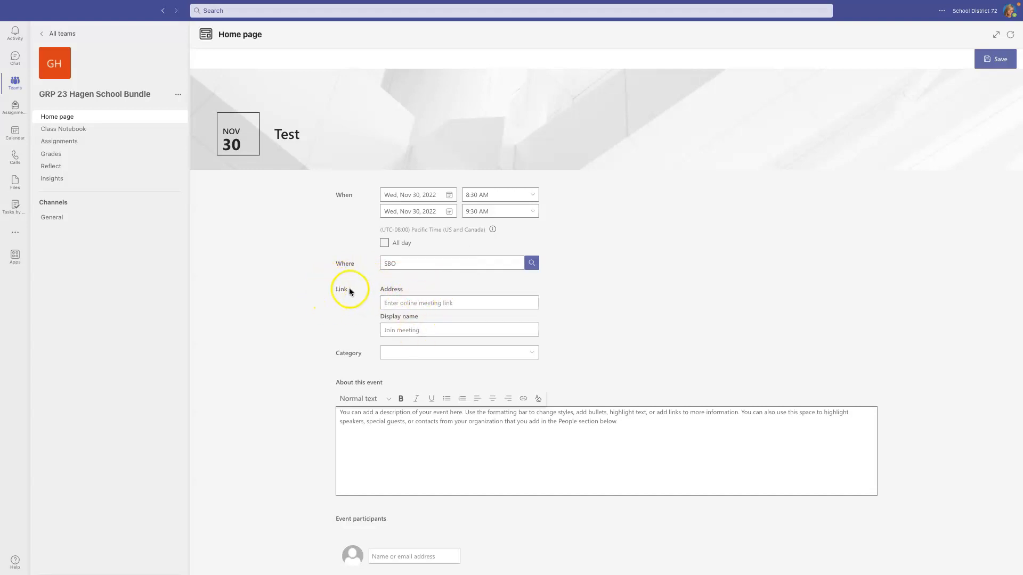
click(533, 354)
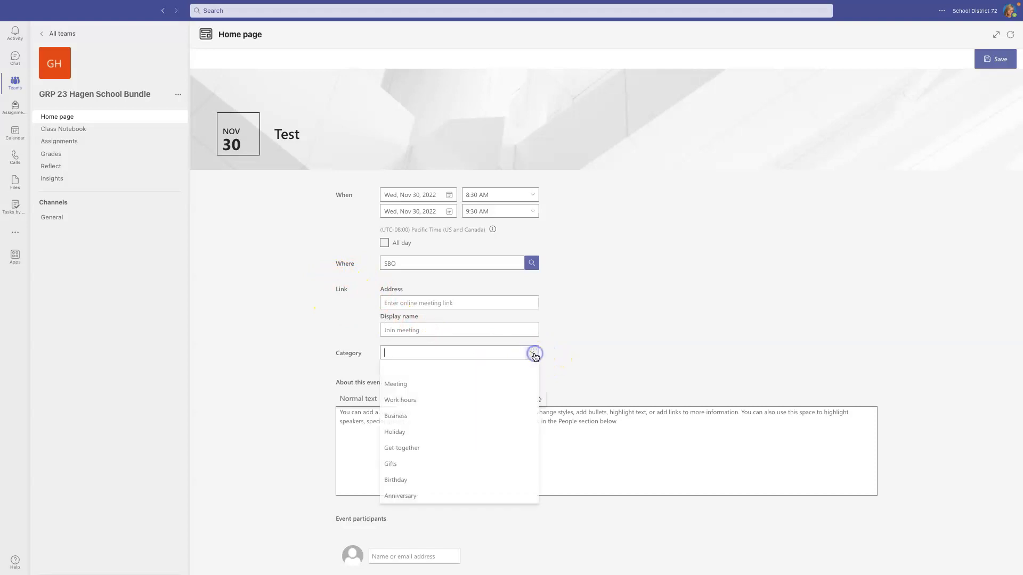
click(424, 386)
Enter "This is my description" as the event description, then save the event and refresh the home page.
click(361, 419)
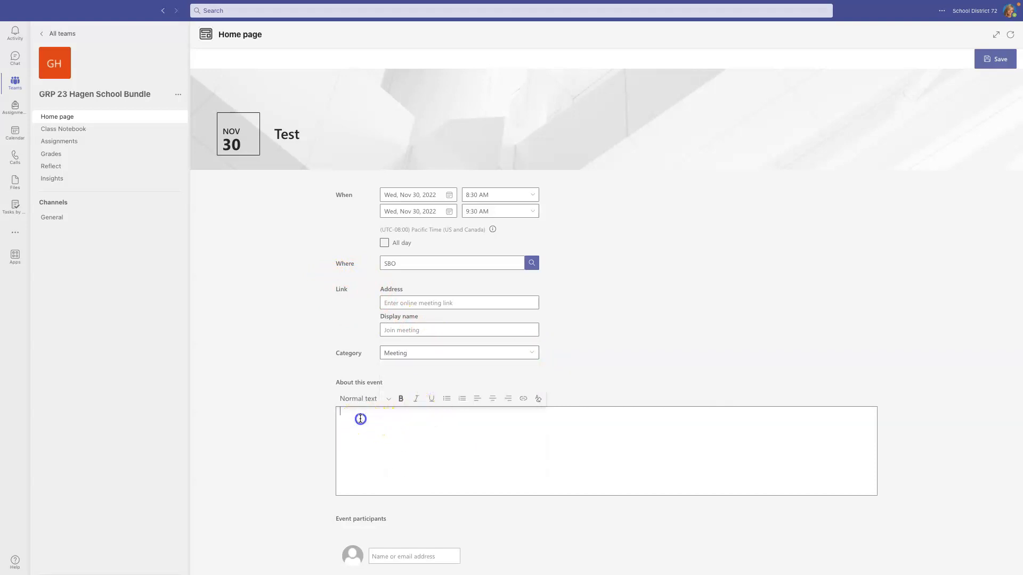
text(This is my description)
scroll(360, 419, down, 1)
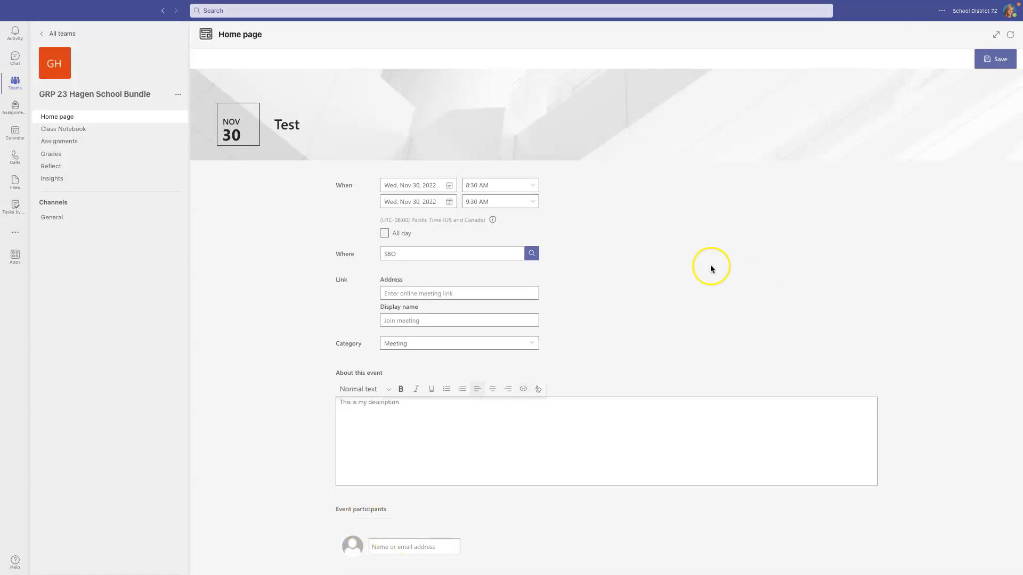
click(996, 60)
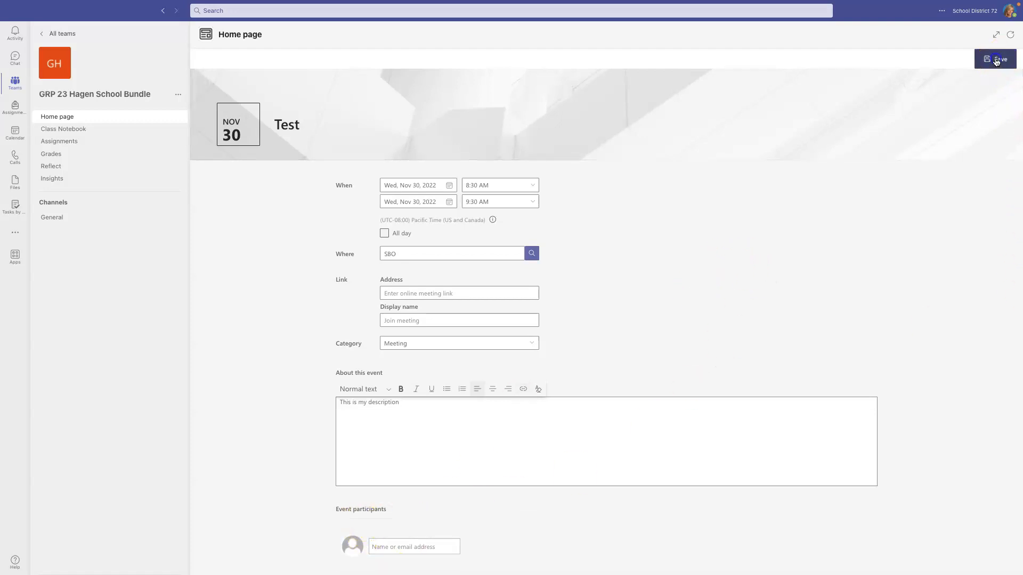
click(1011, 36)
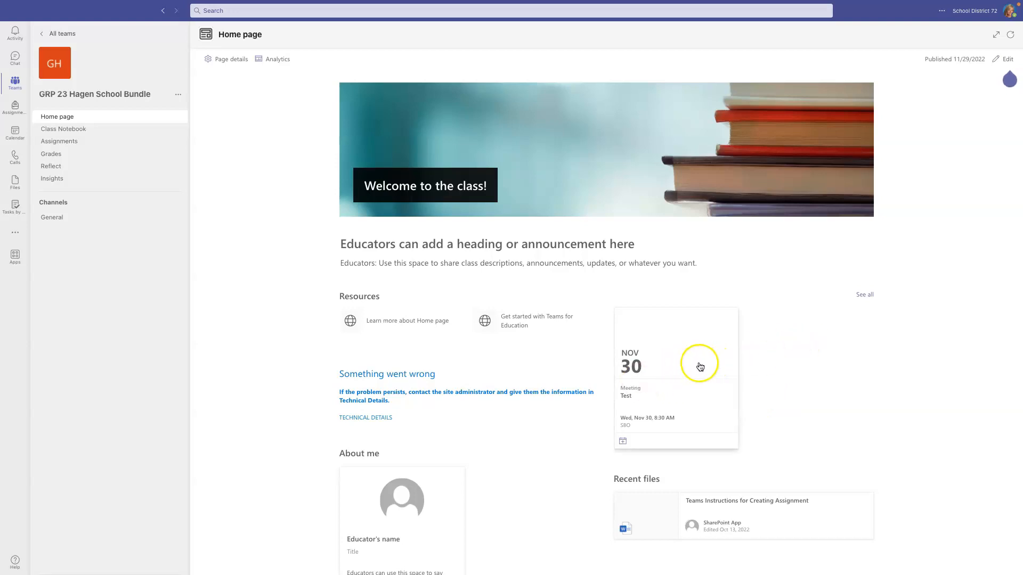
Show all events with a From date of November 1, 2022 and display the category filter choices.
click(863, 295)
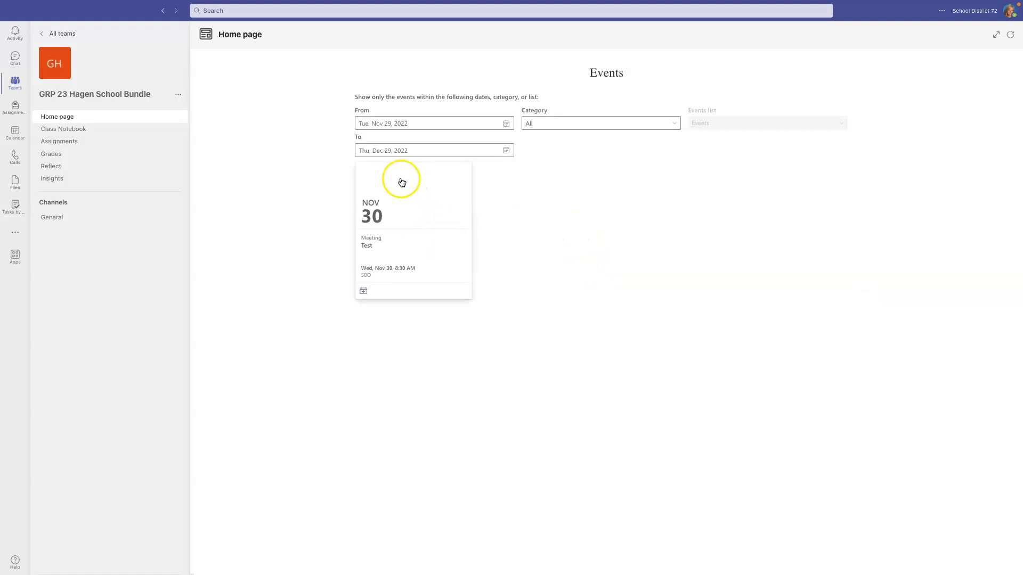
click(507, 124)
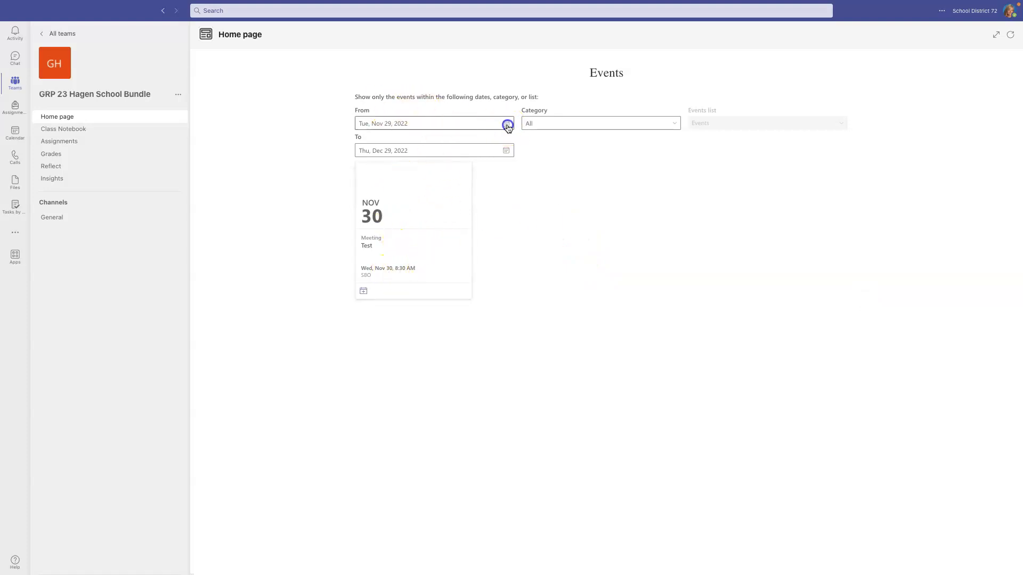
click(393, 168)
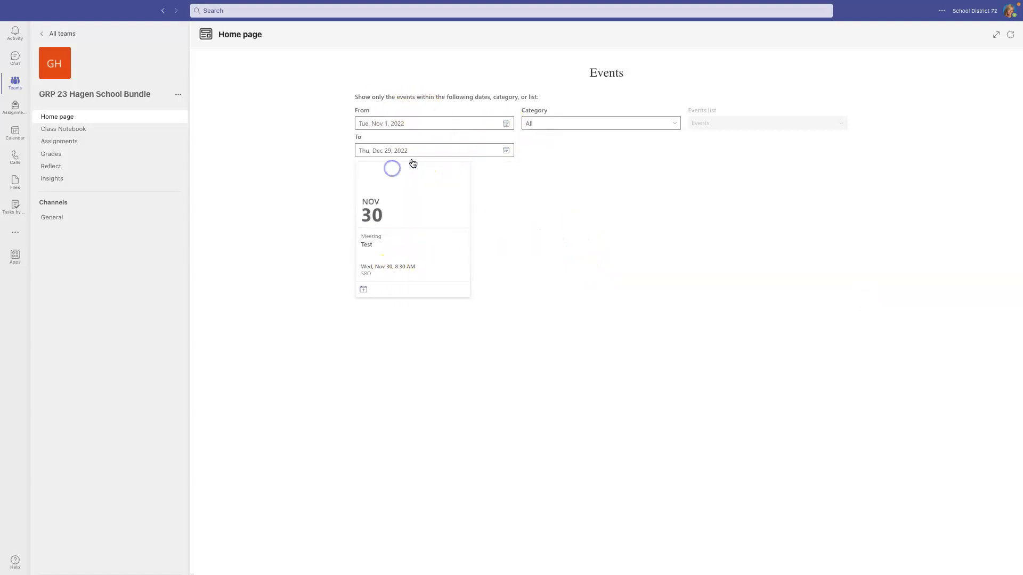
click(674, 122)
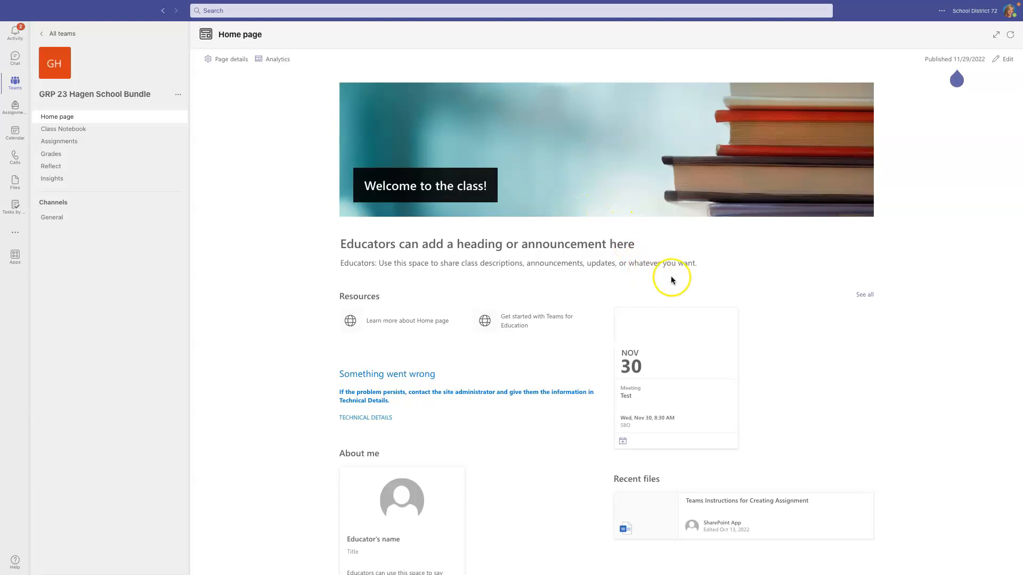
View the Test event's details from the home page and bring up a blank form for a new event.
click(685, 371)
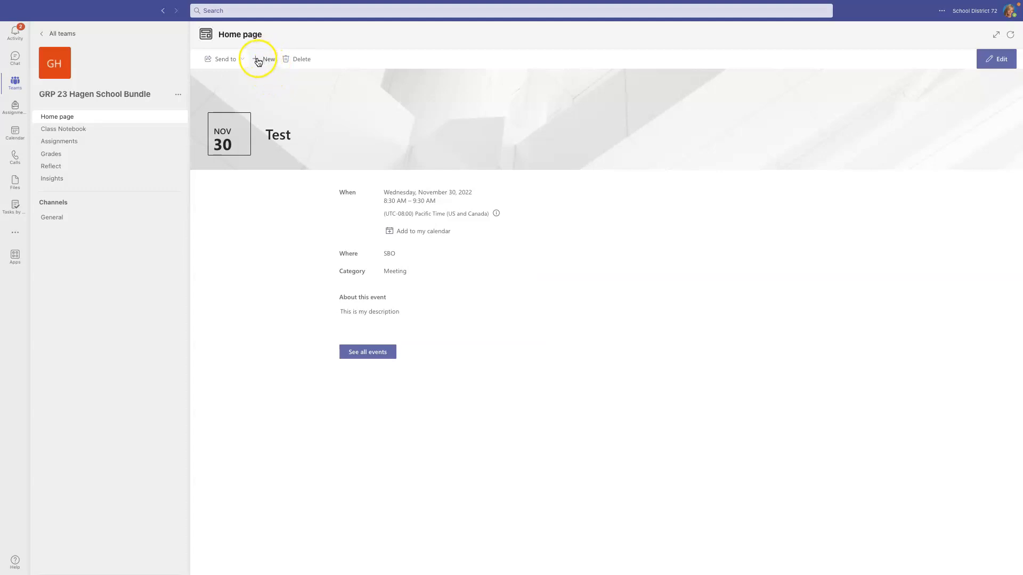
click(257, 62)
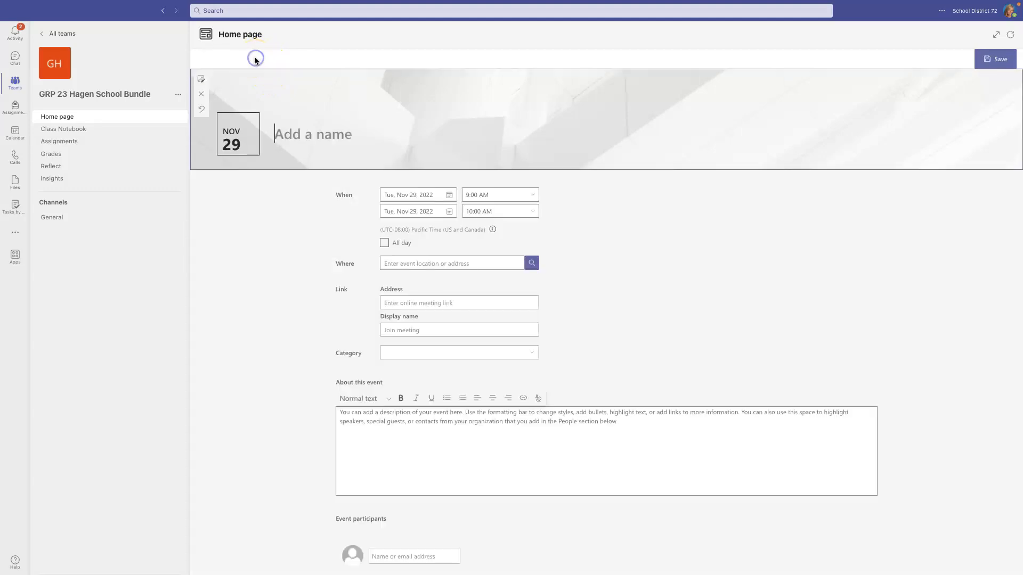
click(289, 89)
click(1006, 61)
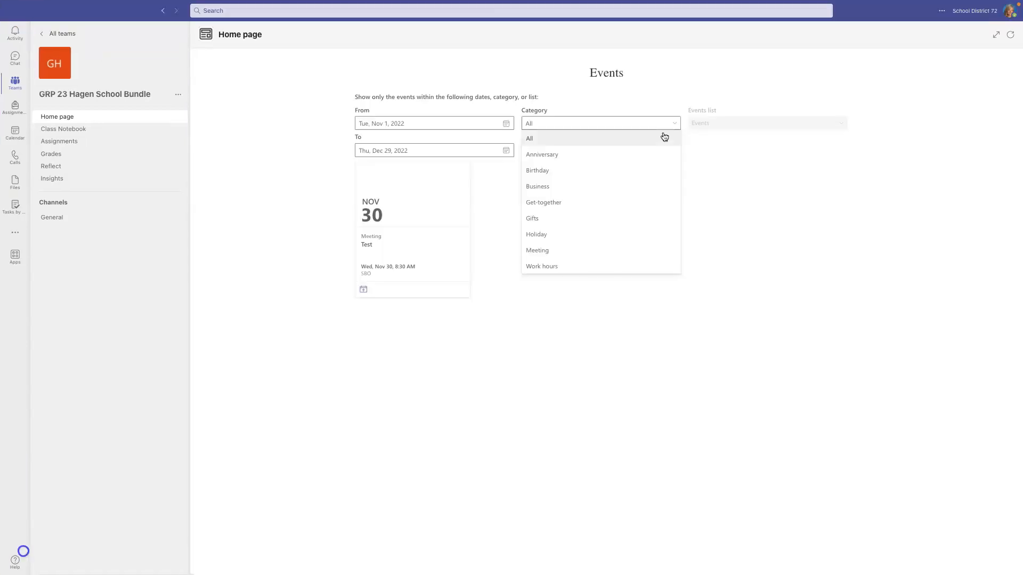
Set the events list's category filter to All and select the Test event card.
click(664, 135)
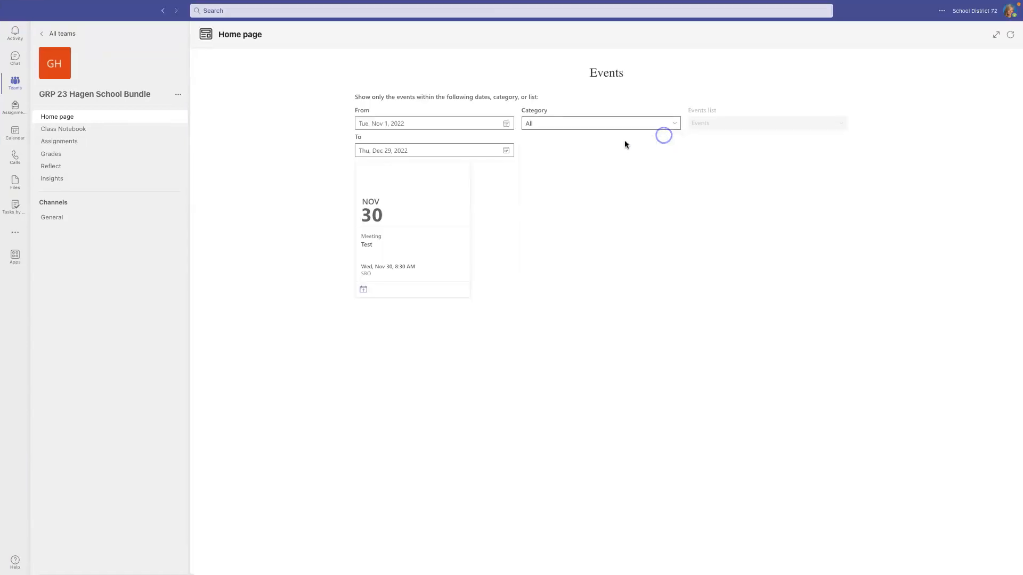
click(424, 246)
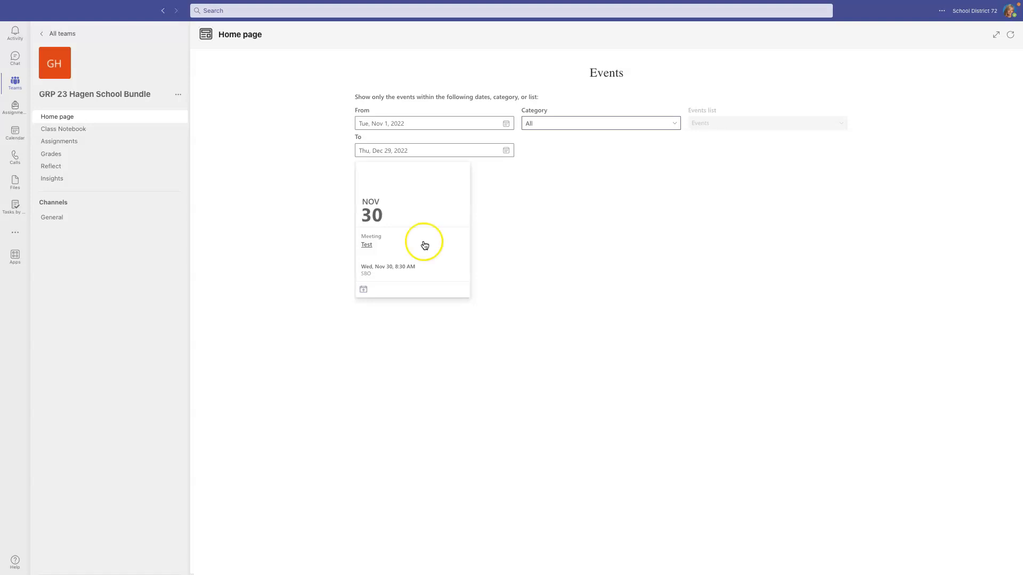